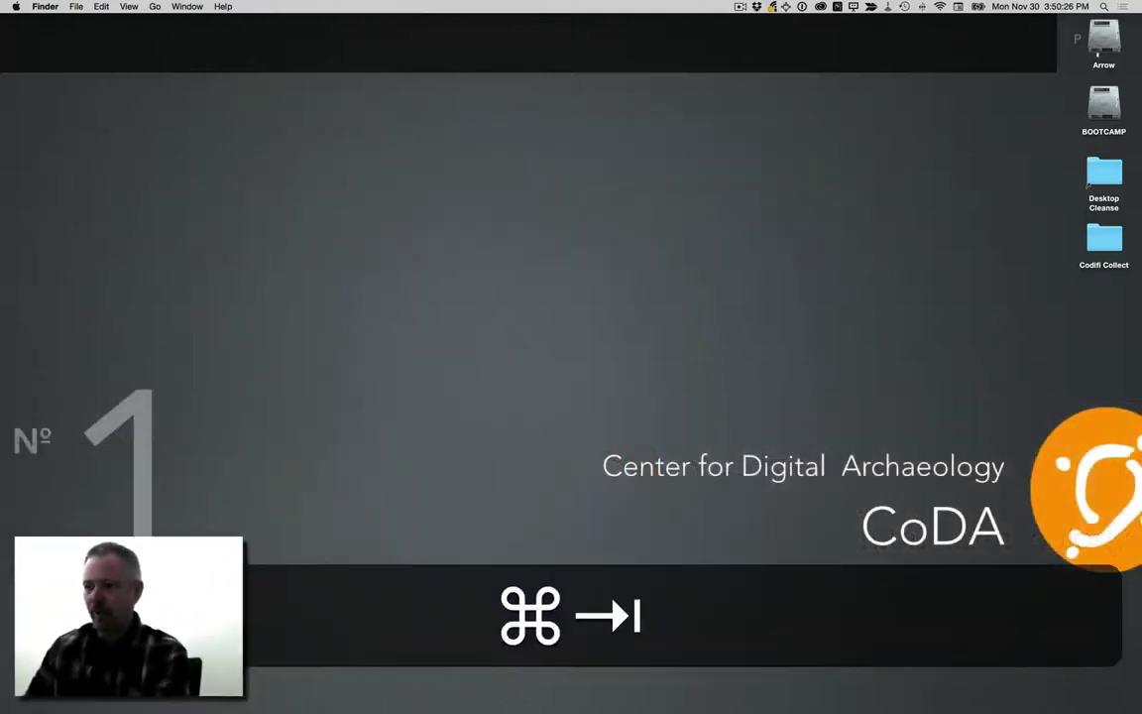
Switch to Lightroom and expand the 2015 folder to list its daily date subfolders.
key("super+Tab")
key("super+Tab")
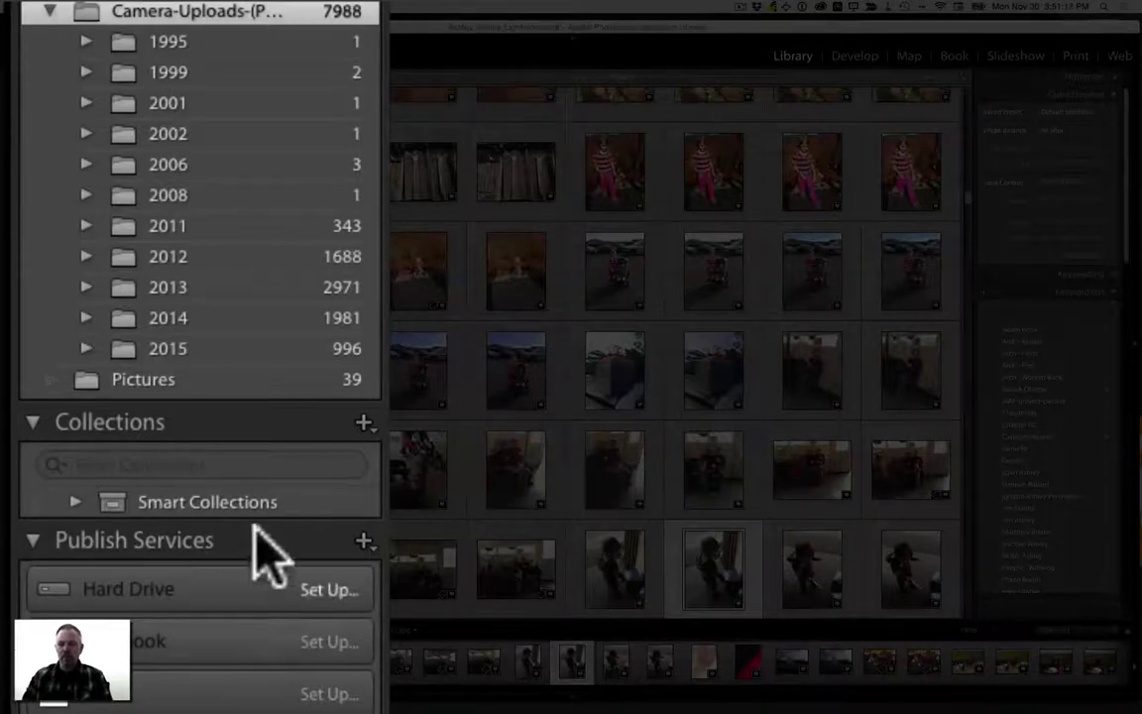
left_click(85, 350)
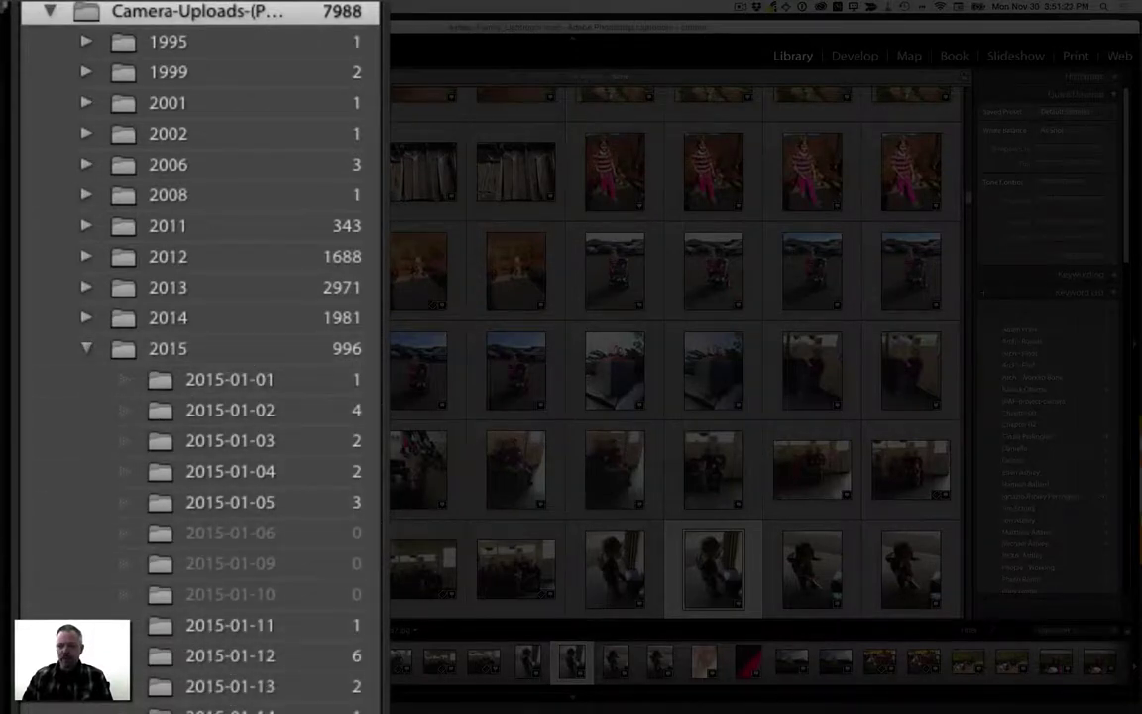
scroll(97, 474, "down", 5)
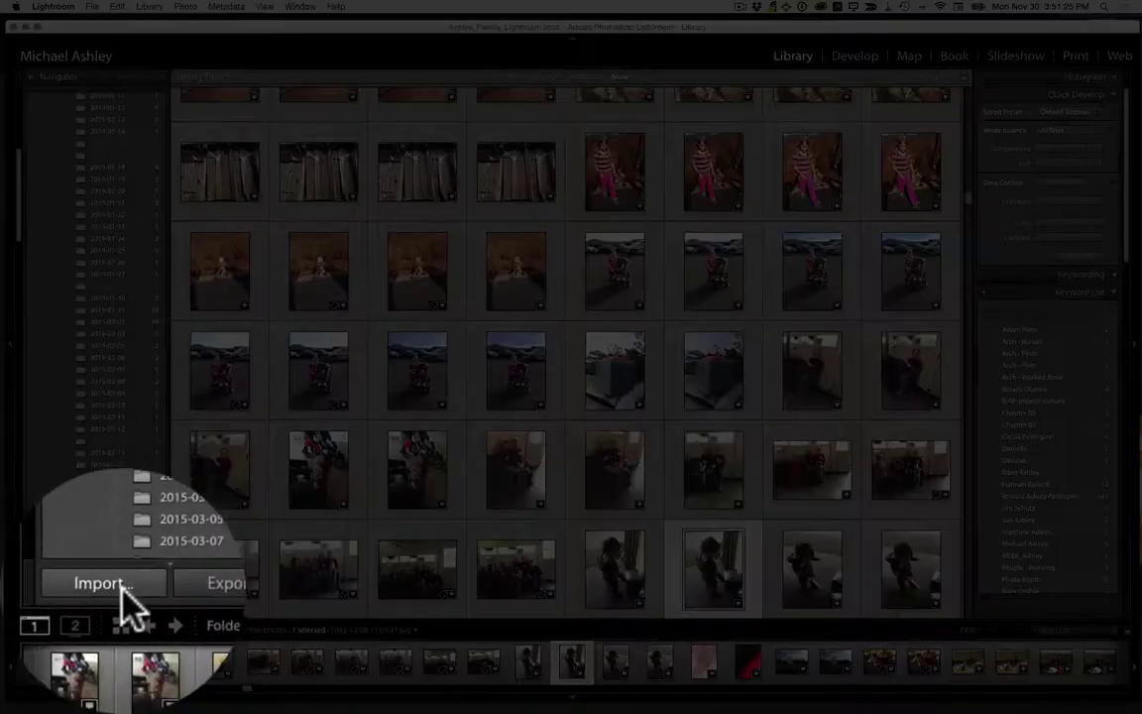
Set up an import moving the 7980 Camera-Uploads (Personal) photos into by-date subfolders.
left_click(117, 585)
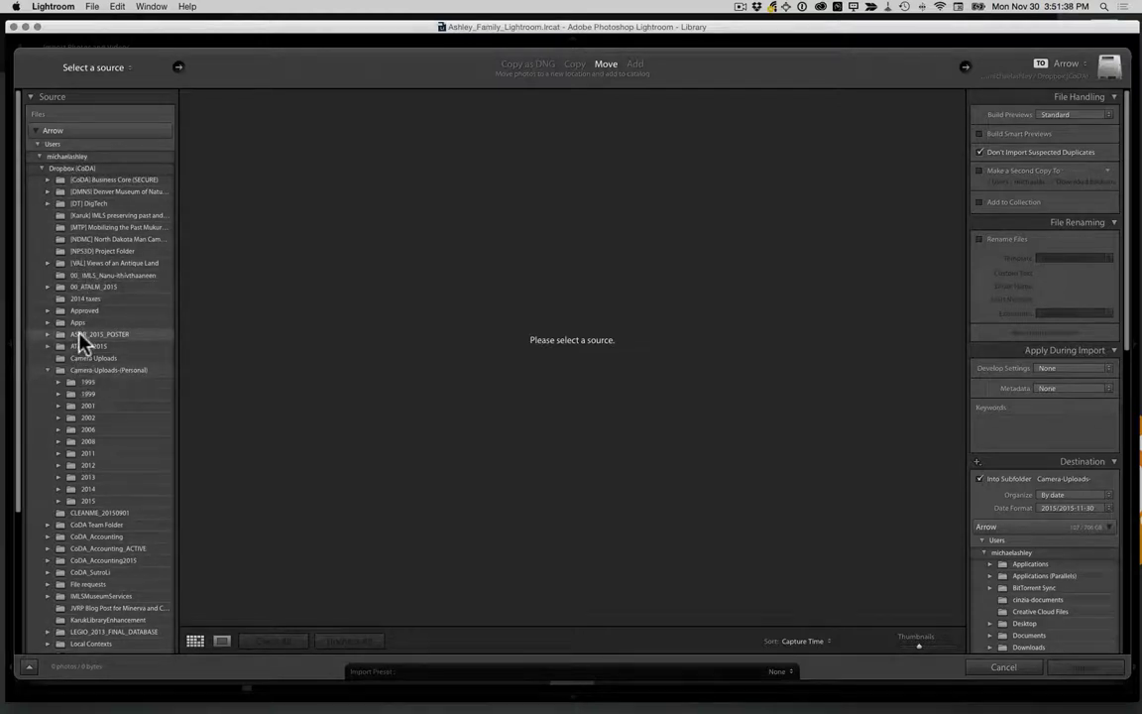
left_click(72, 360)
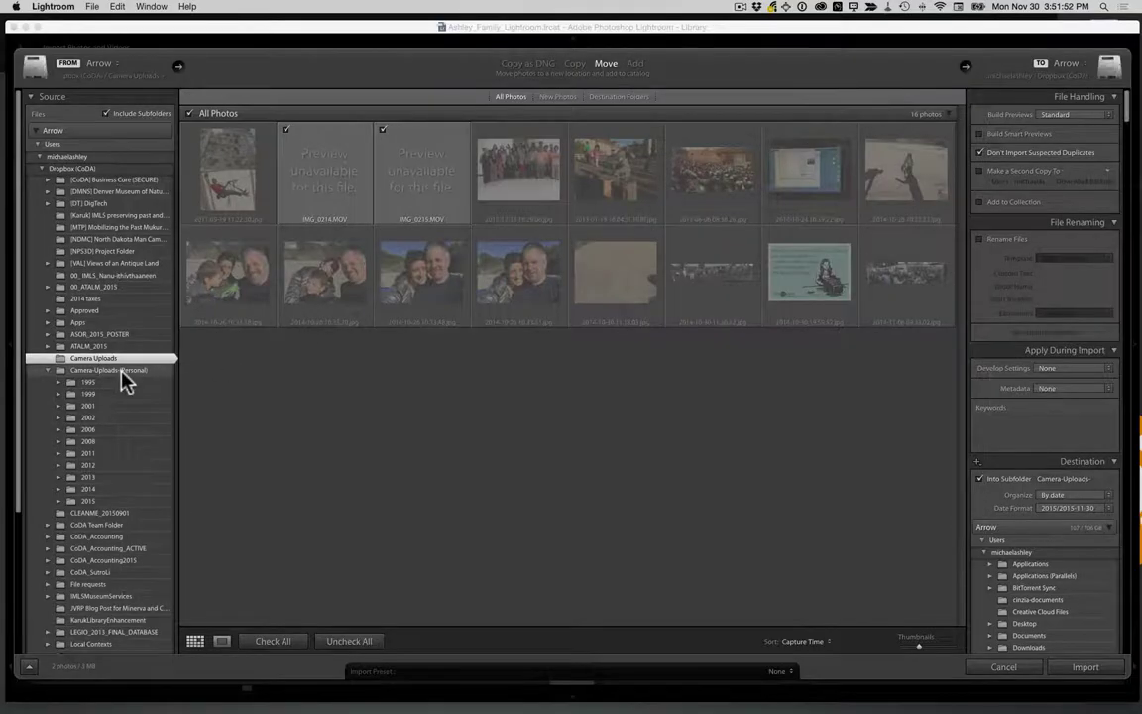
left_click(121, 373)
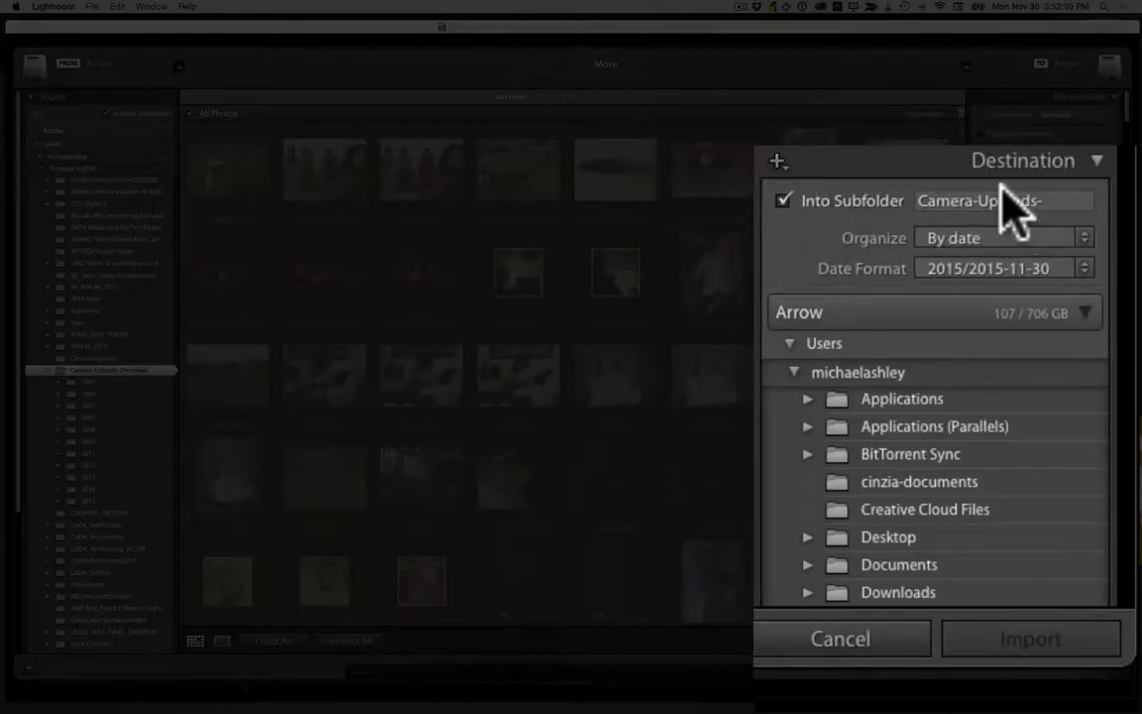
scroll(1022, 397, "down", 5)
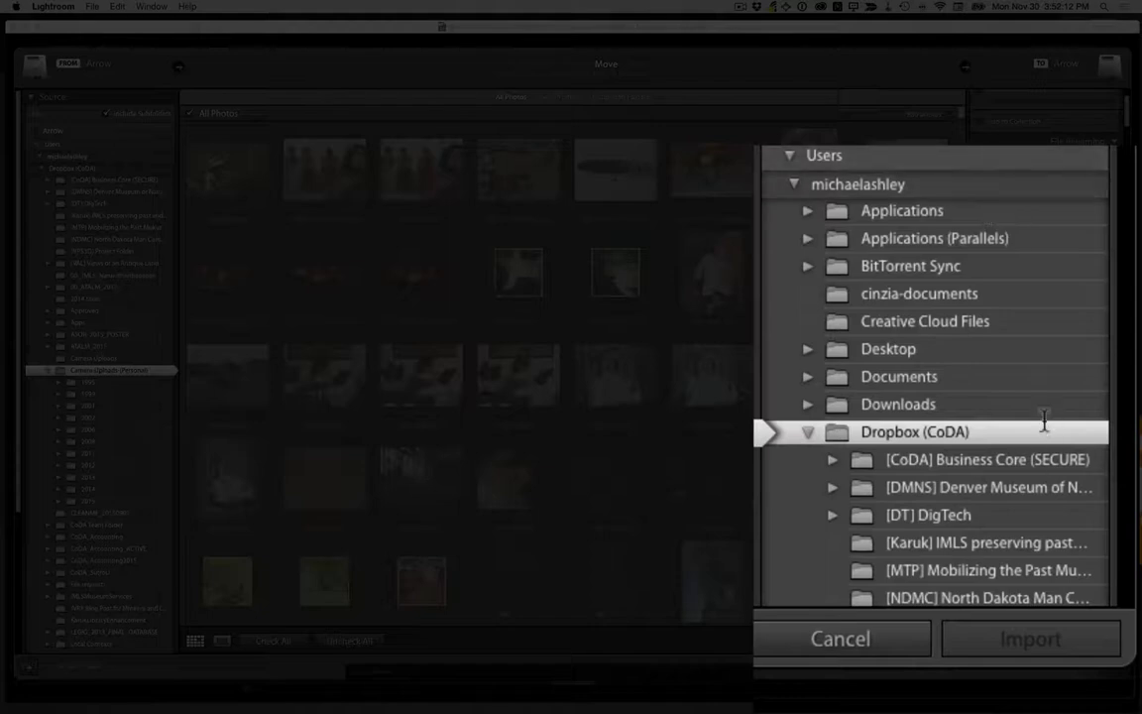
scroll(905, 236, "down", 15)
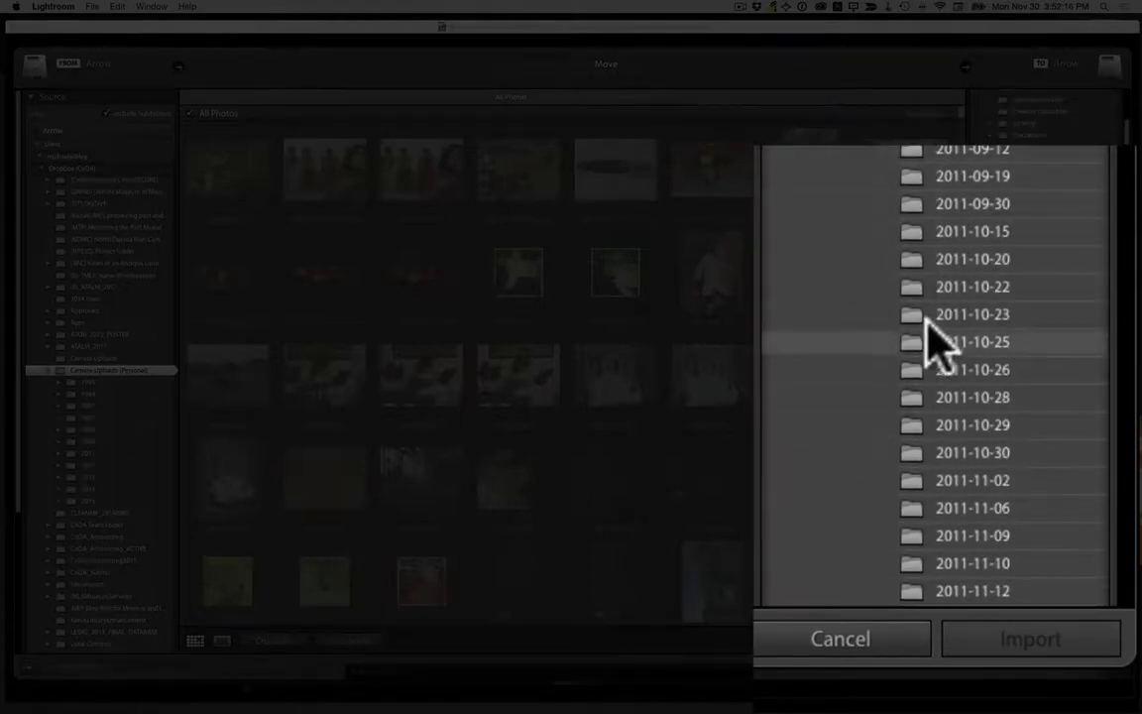
scroll(927, 322, "down", 3)
scroll(922, 313, "down", 3)
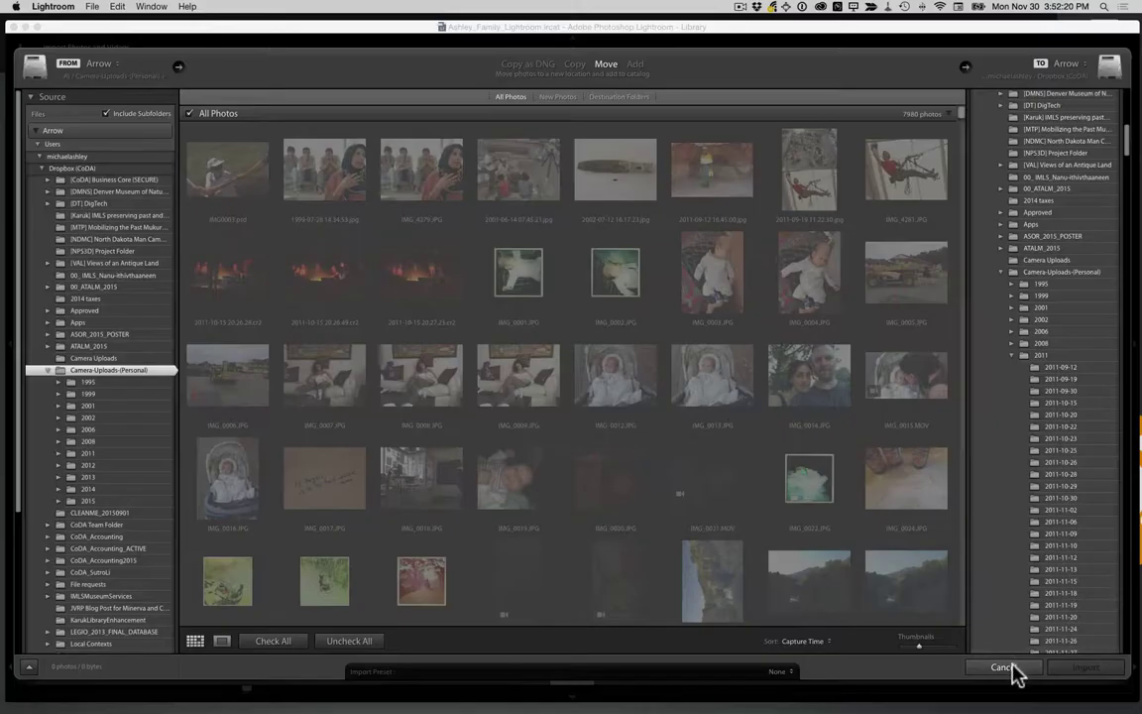
Cancel the import and show only the 2015 folder's 996 photos.
left_click(1011, 670)
scroll(79, 198, "up", 10)
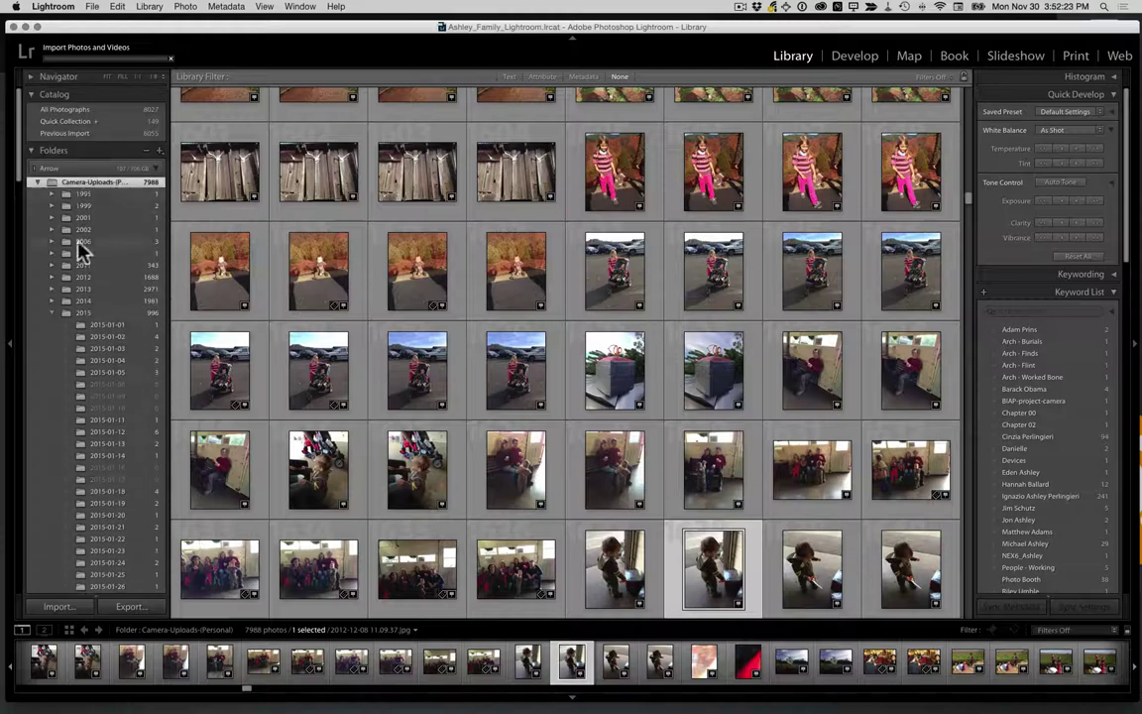
left_click(86, 313)
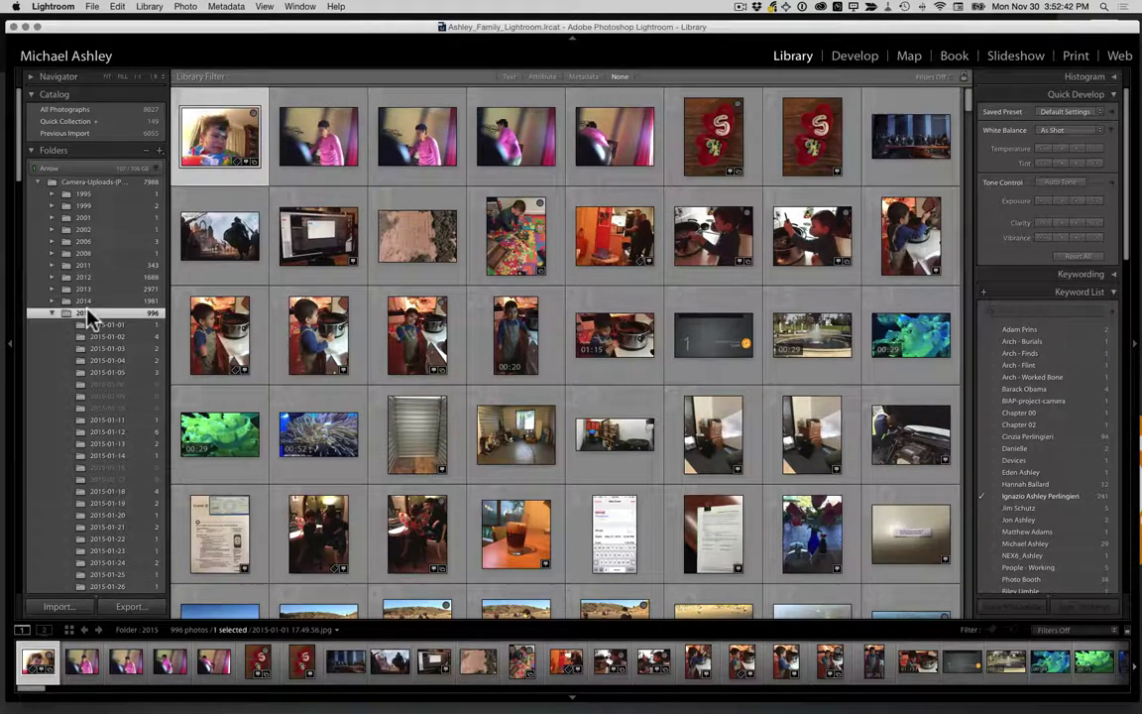
In People view, open the young boy's face stack and browse his 58 confirmed faces.
key("o")
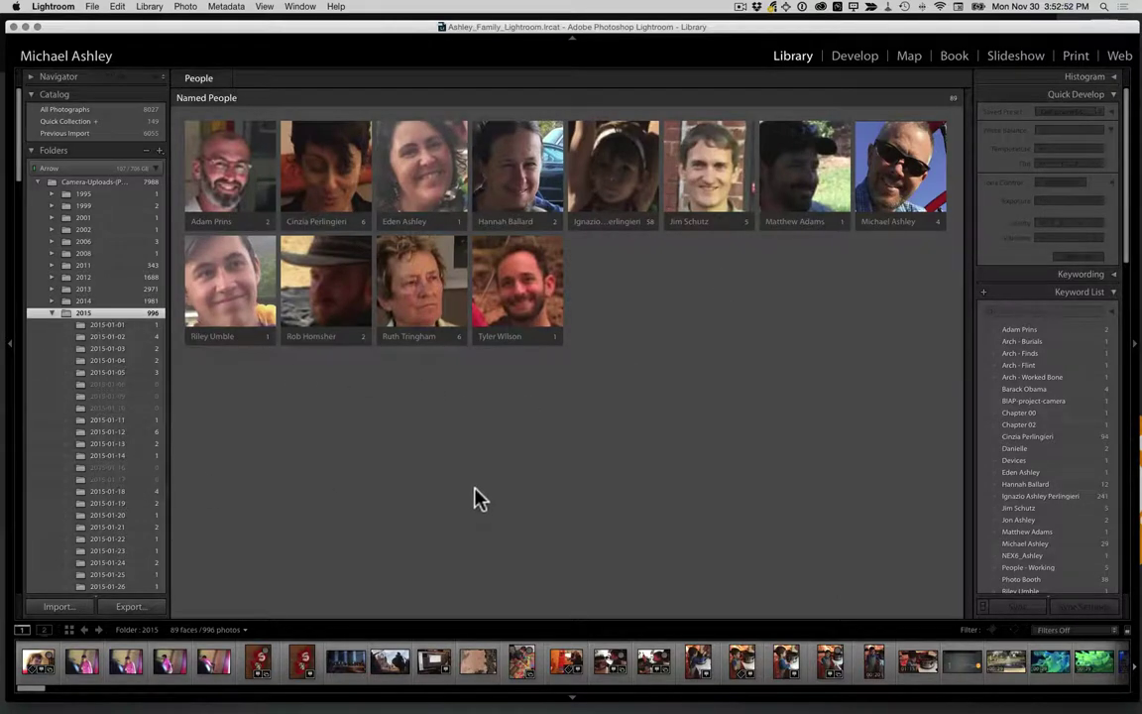
double_click(614, 179)
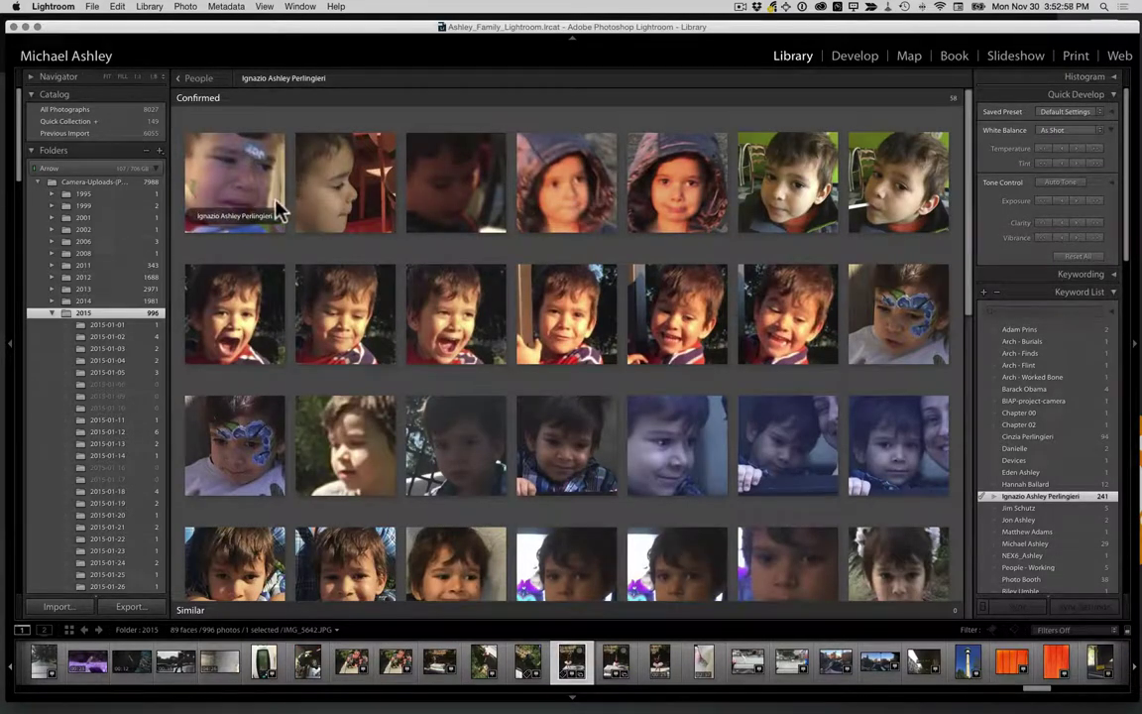
left_click(248, 198)
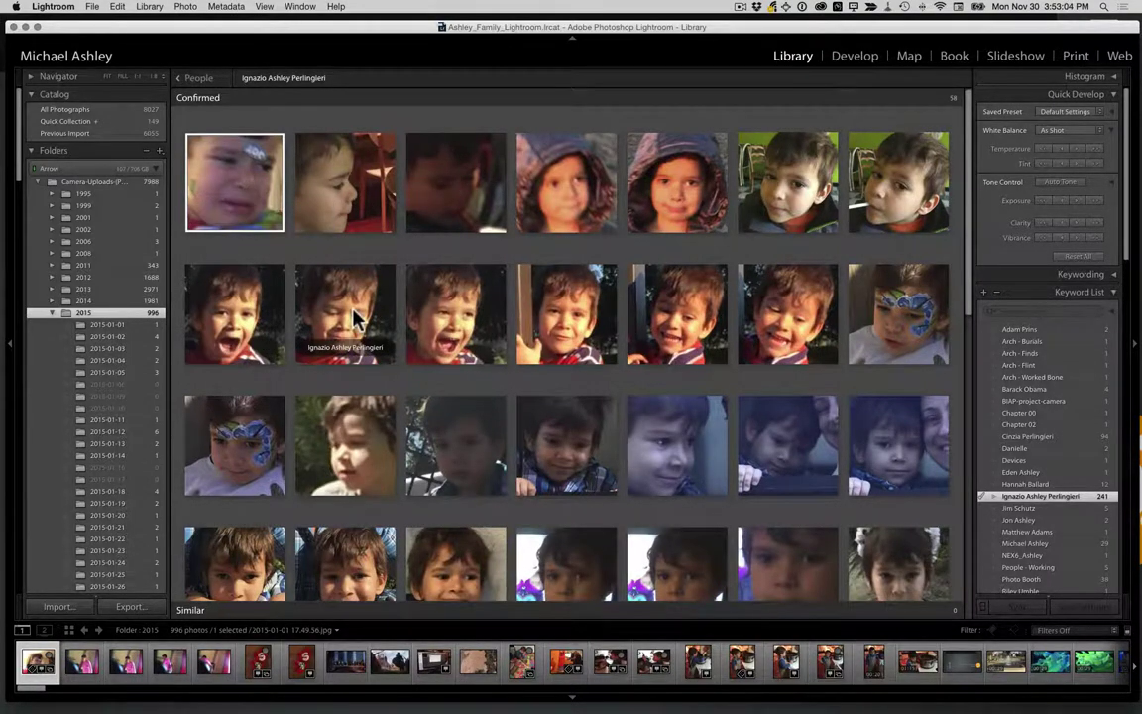
scroll(357, 317, "down", 2)
scroll(354, 313, "down", 10)
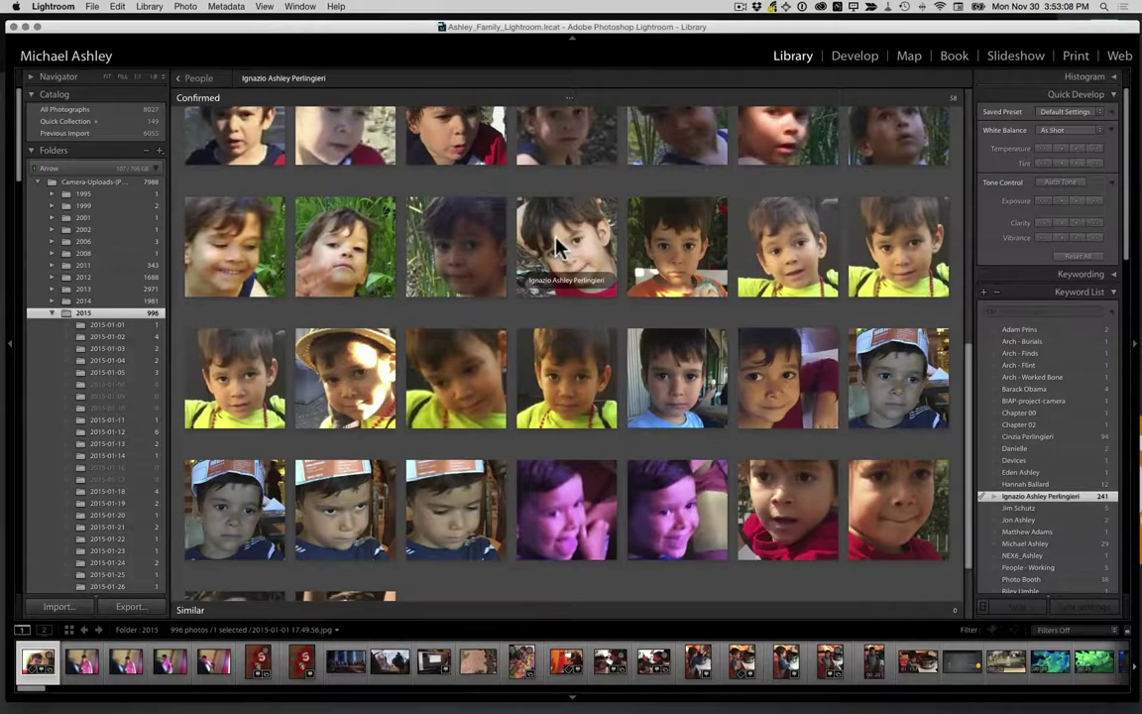
View a boy's photo in Loupe, browse neighbouring shots, then return to the 12-person People overview.
double_click(556, 240)
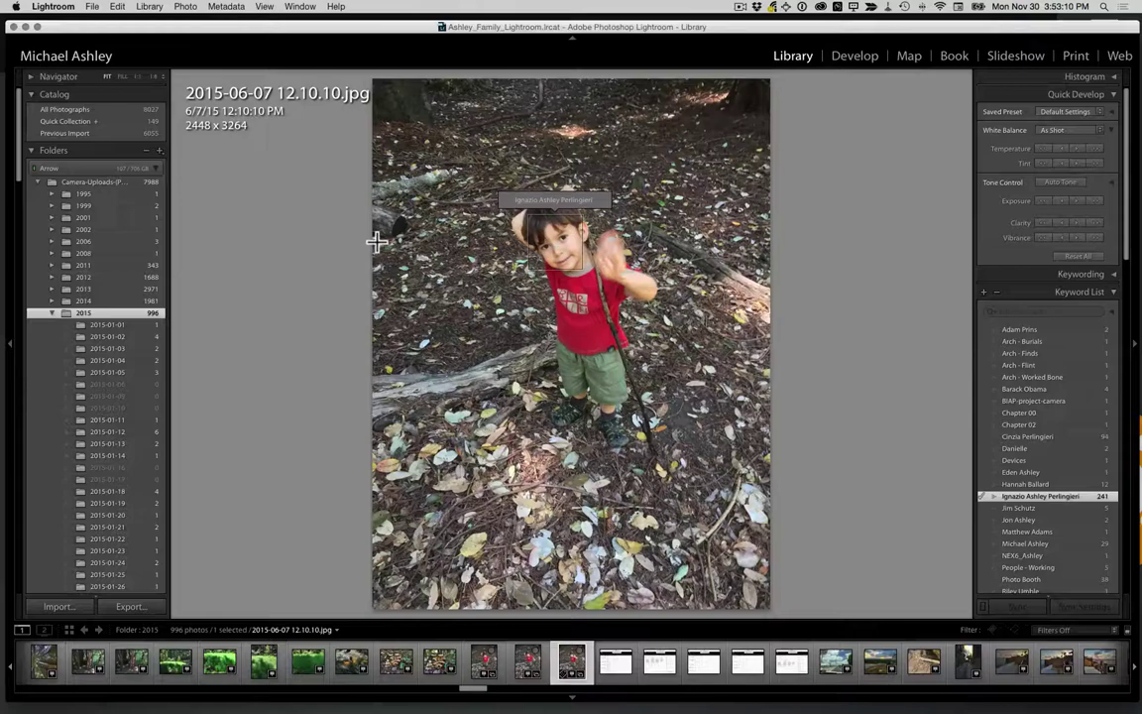
key("Right")
key("Left")
key("Left")
key("Left")
key("Left")
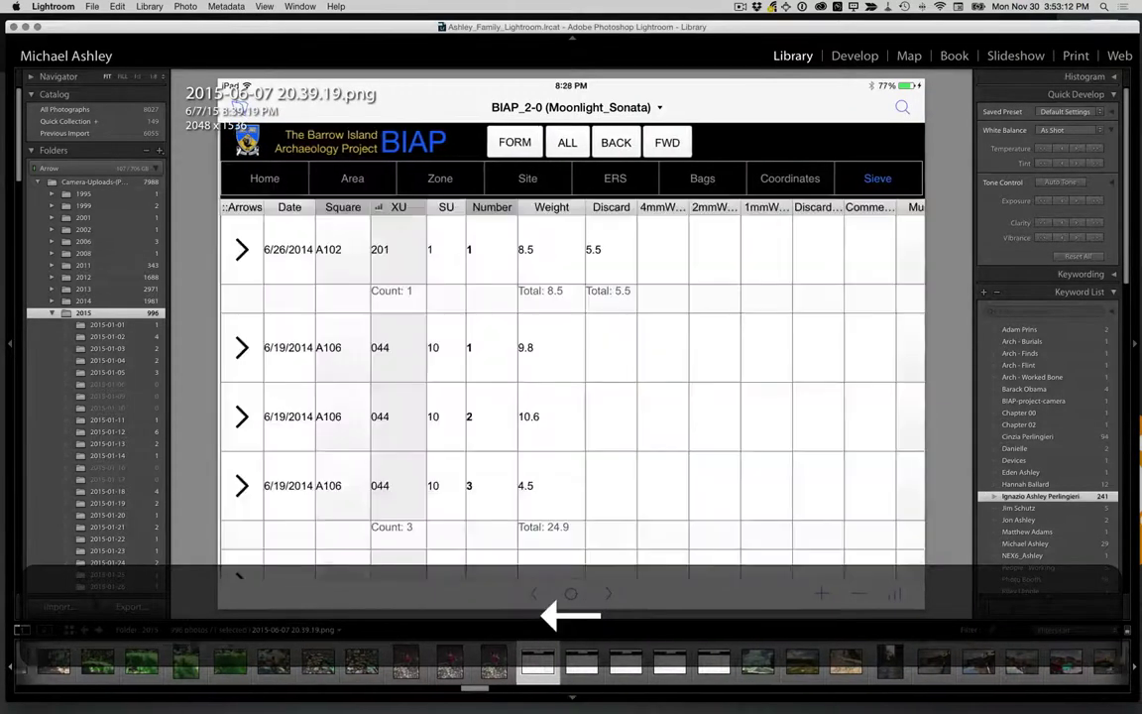
key("Left")
key("Left")
key("Left")
key("Left")
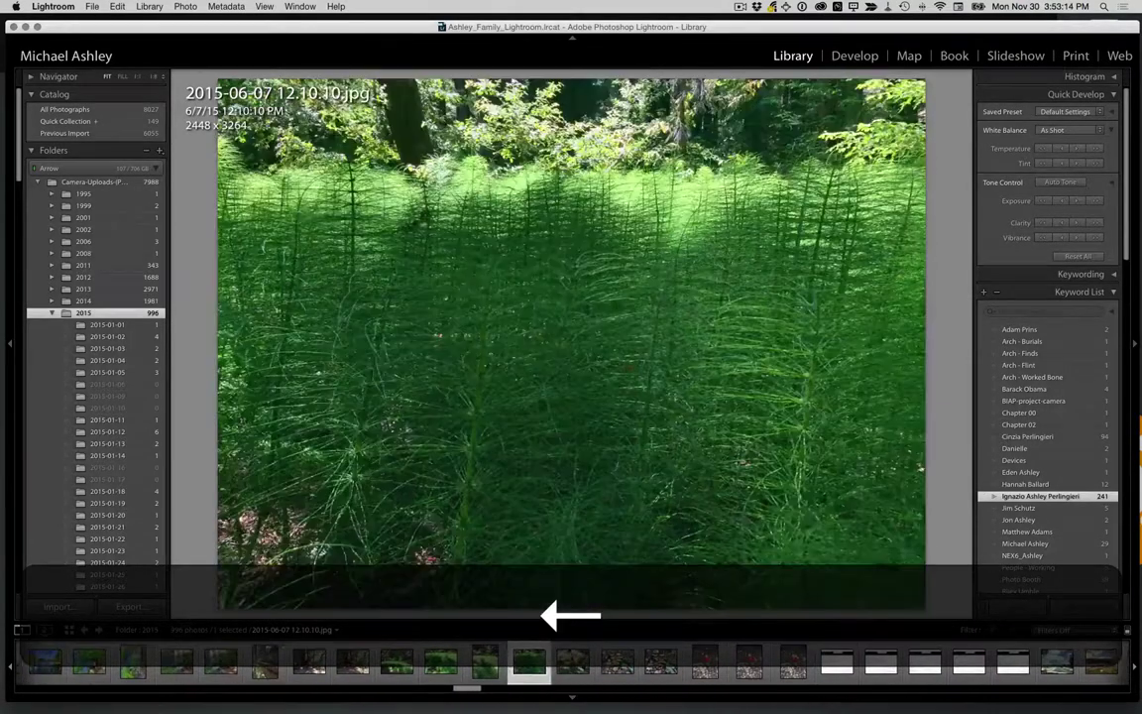
key("Right")
key("Right")
key("Right")
key("Right")
key("Right")
key("Right")
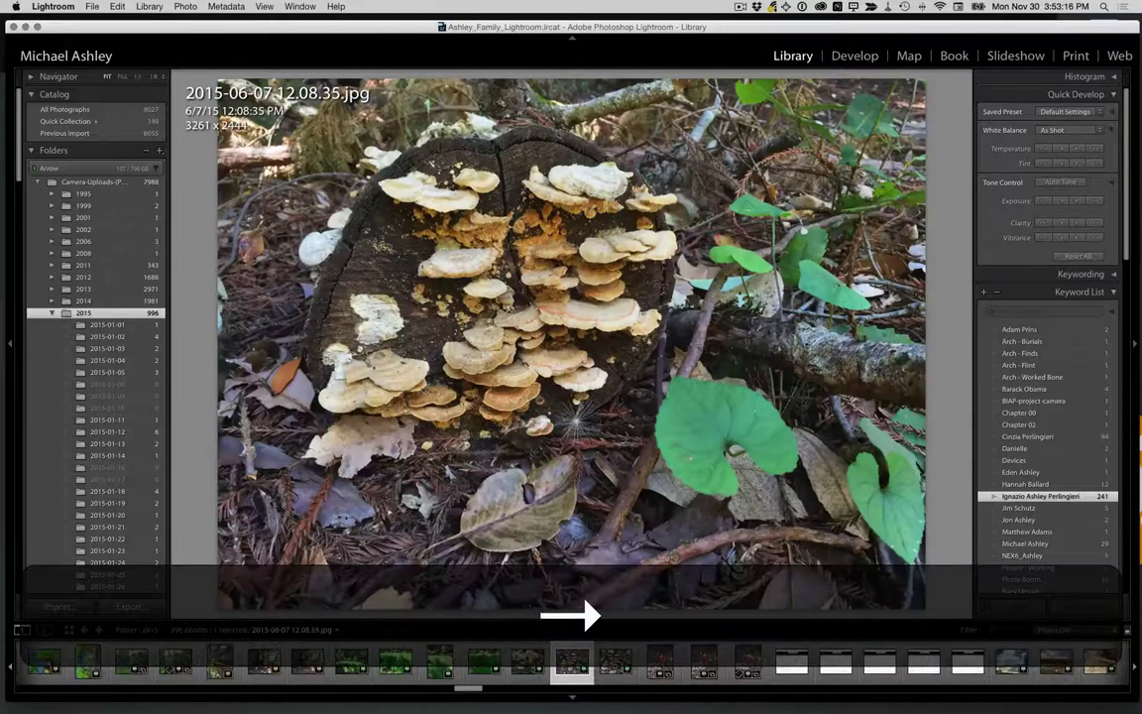
key("o")
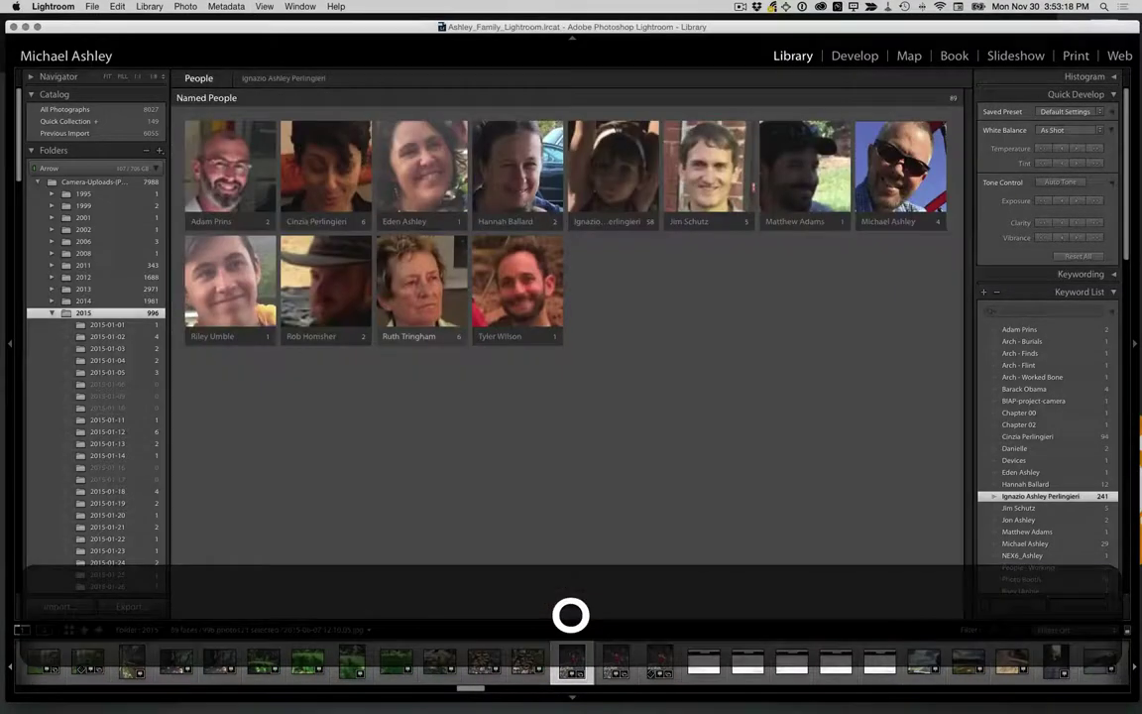